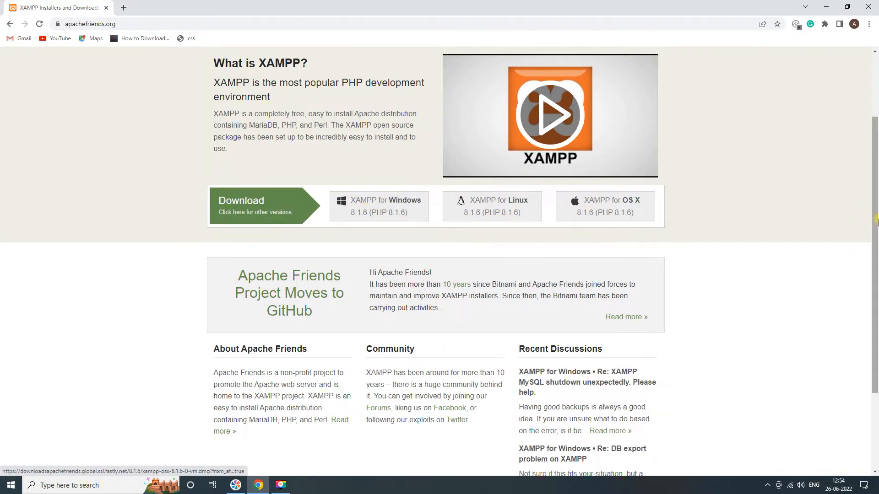
# - Download the XAMPP for Windows 8.1.6 installer from the Apache Friends website
pyautogui.scroll(-3, 875, 327)
pyautogui.scroll(4, 875, 327)
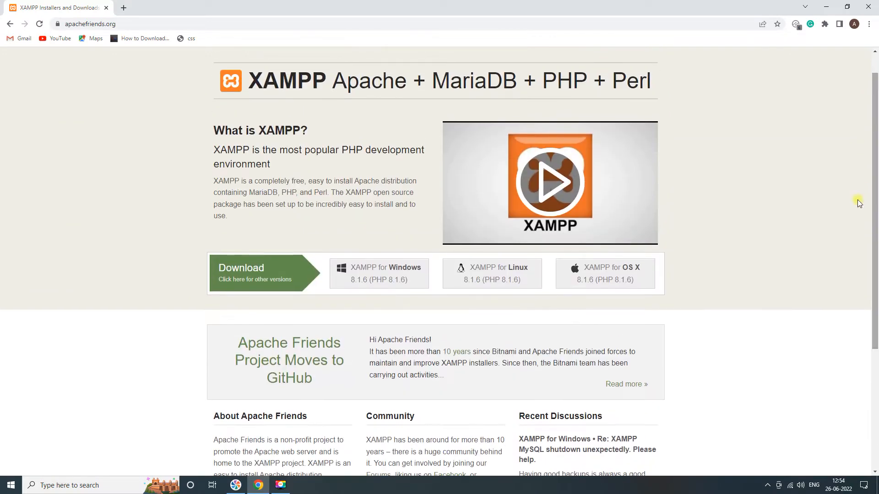
pyautogui.click(384, 281)
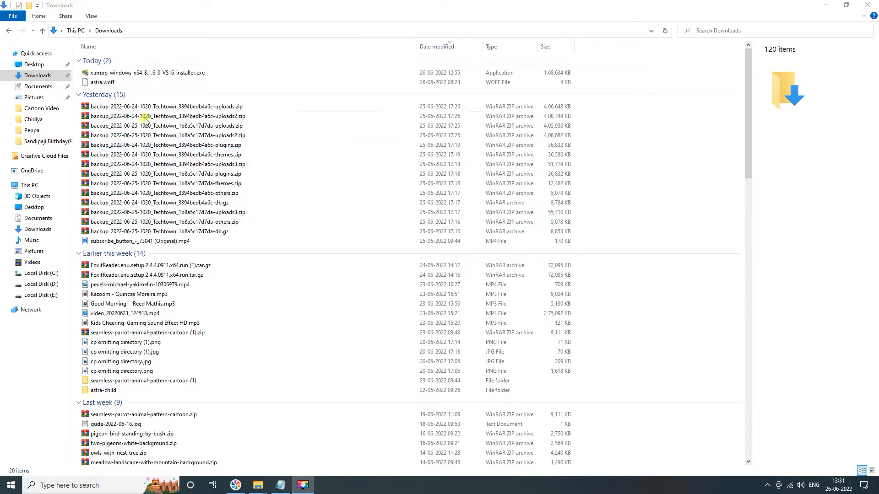
# - Launch the downloaded XAMPP installer from Downloads and acknowledge the User Account Control warning
pyautogui.doubleClick(160, 74)
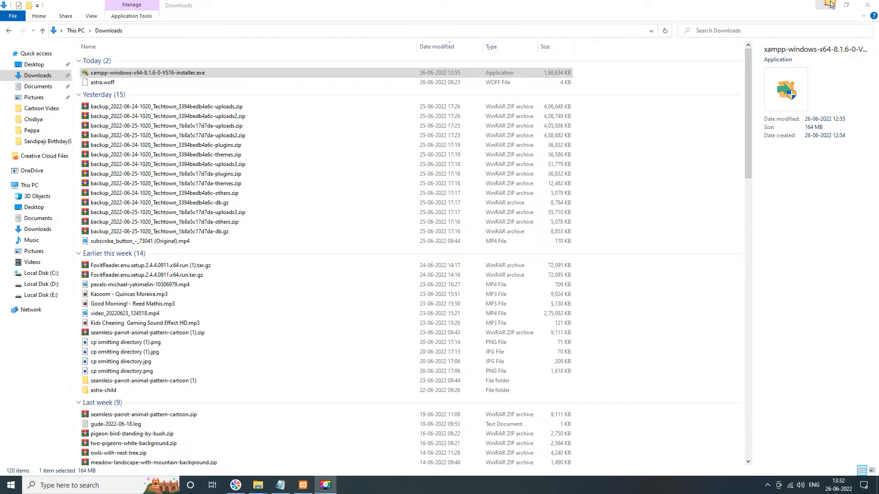
pyautogui.click(823, 7)
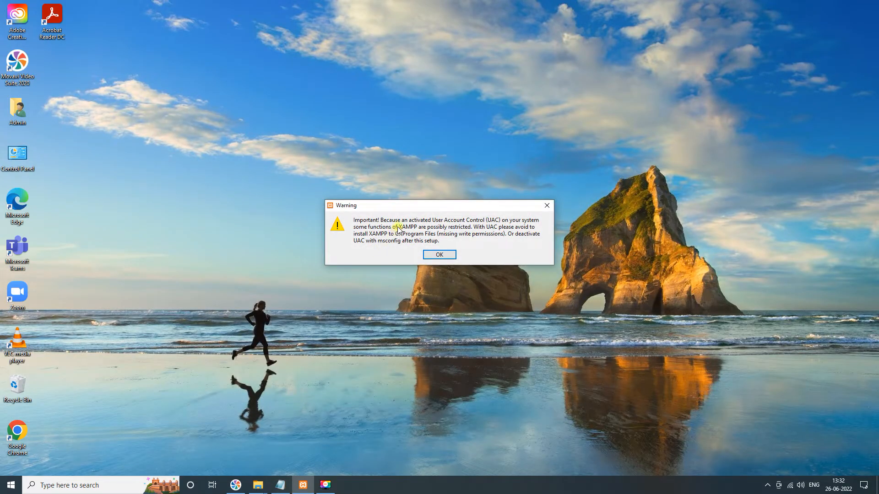
pyautogui.click(438, 255)
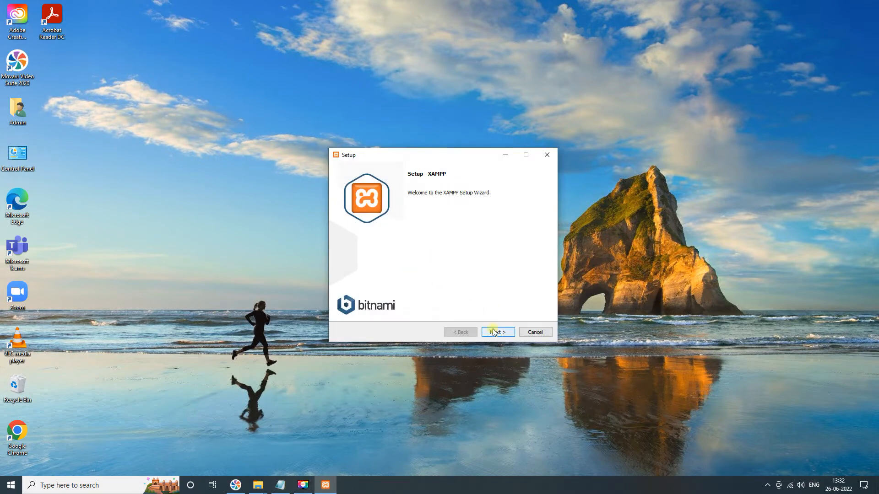
# - Advance through the setup wizard keeping all default components and the C:\xampp installation folder
pyautogui.click(501, 333)
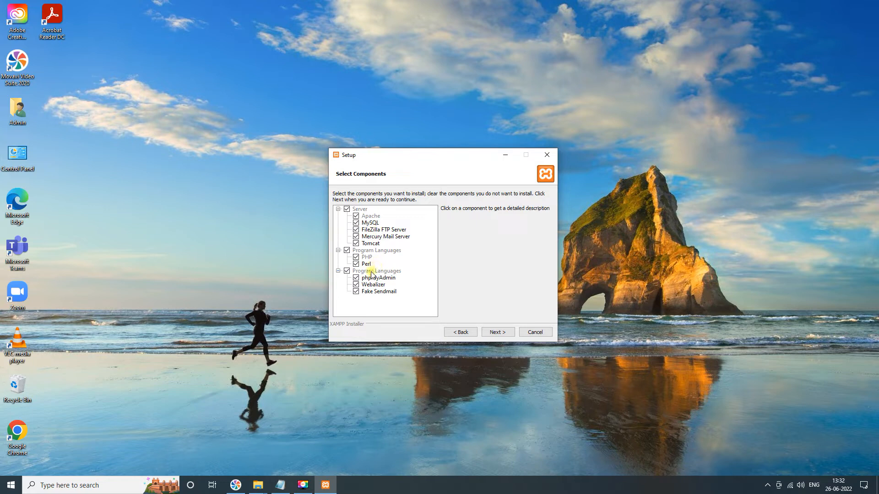
pyautogui.click(505, 335)
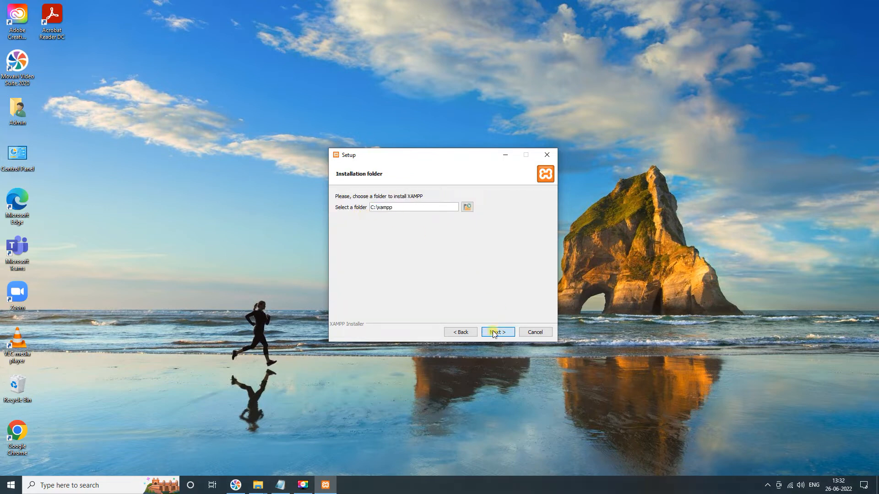
pyautogui.click(498, 332)
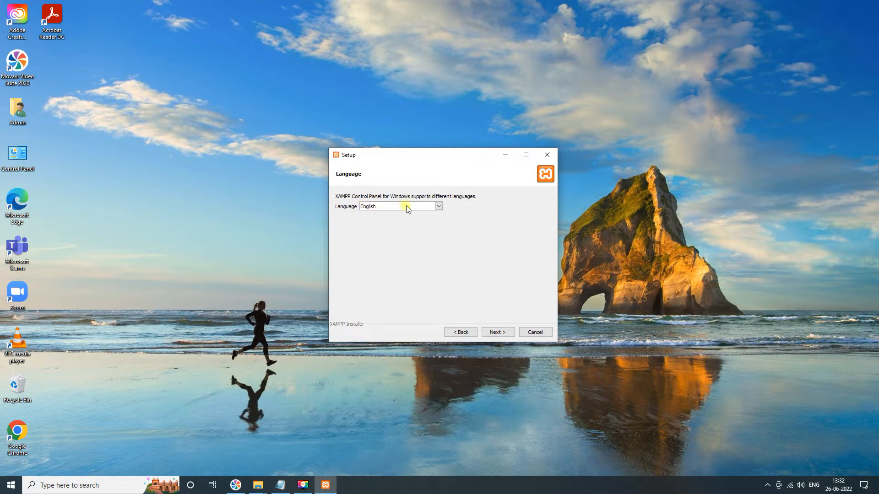
# - Choose English as the XAMPP Control Panel language and continue the wizard
pyautogui.click(438, 207)
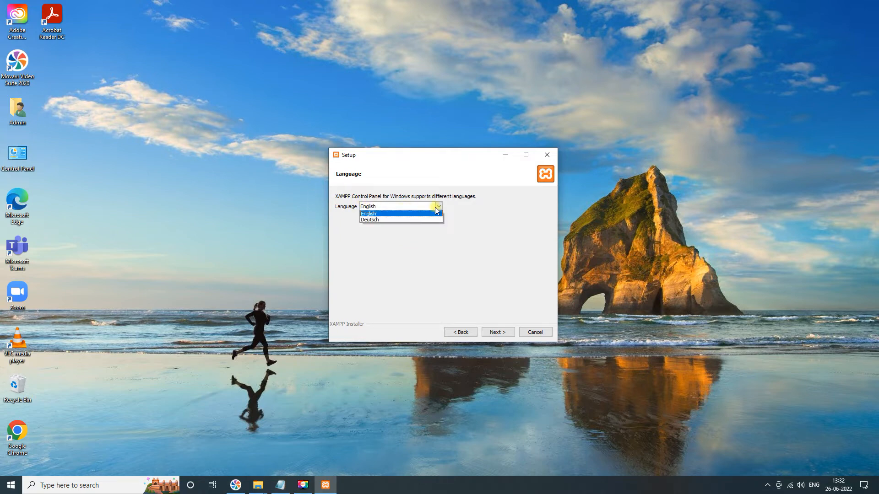
pyautogui.click(436, 209)
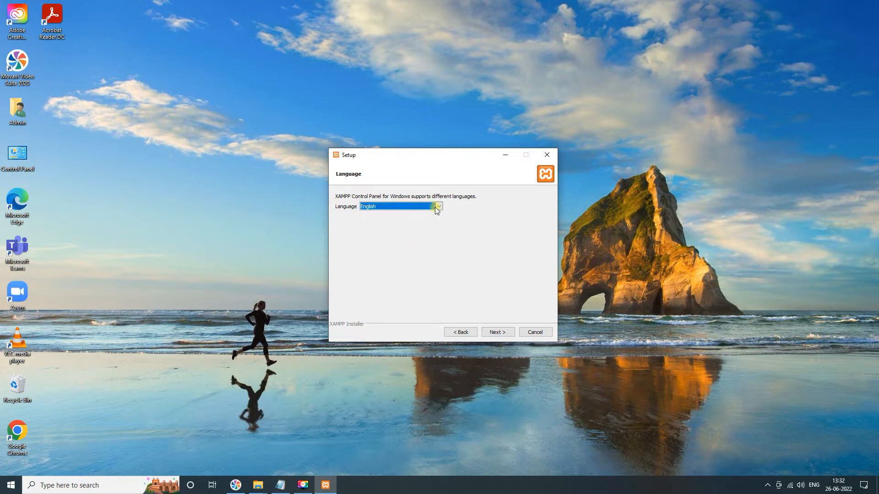
pyautogui.click(496, 331)
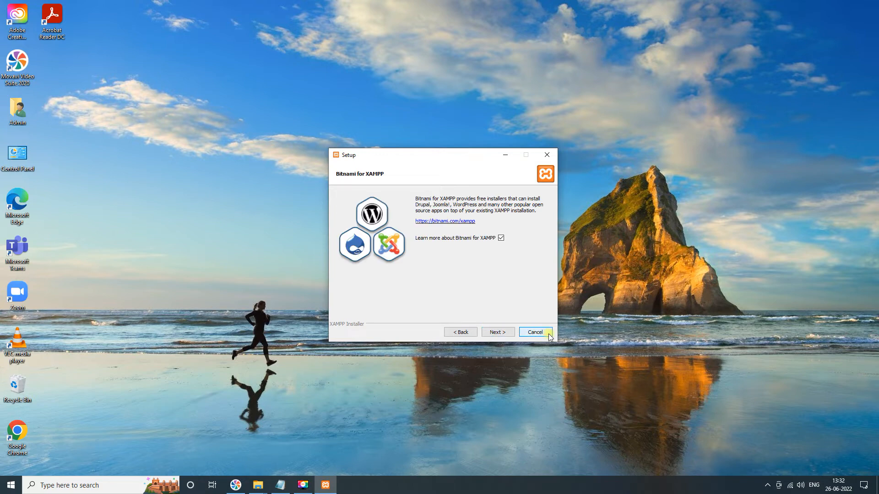
# - Begin the installation and finish the setup wizard with the option to start the Control Panel checked
pyautogui.click(514, 329)
pyautogui.click(868, 5)
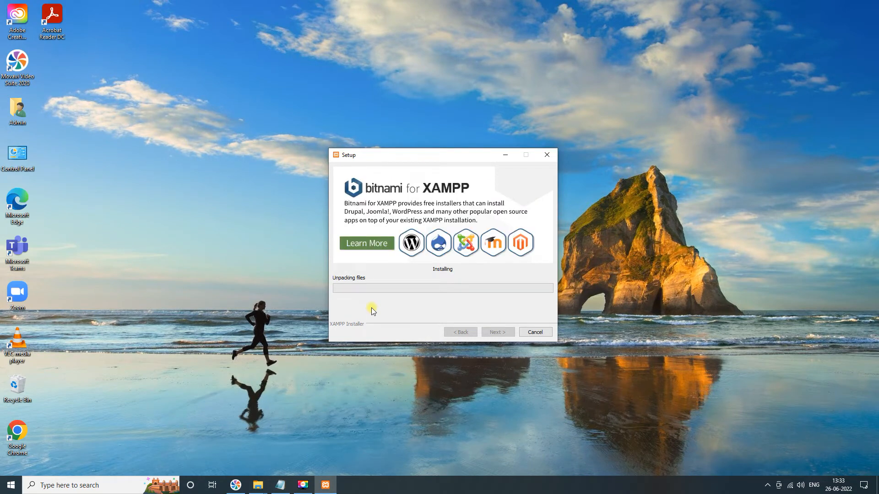
pyautogui.moveTo(474, 160); pyautogui.dragTo(459, 128)
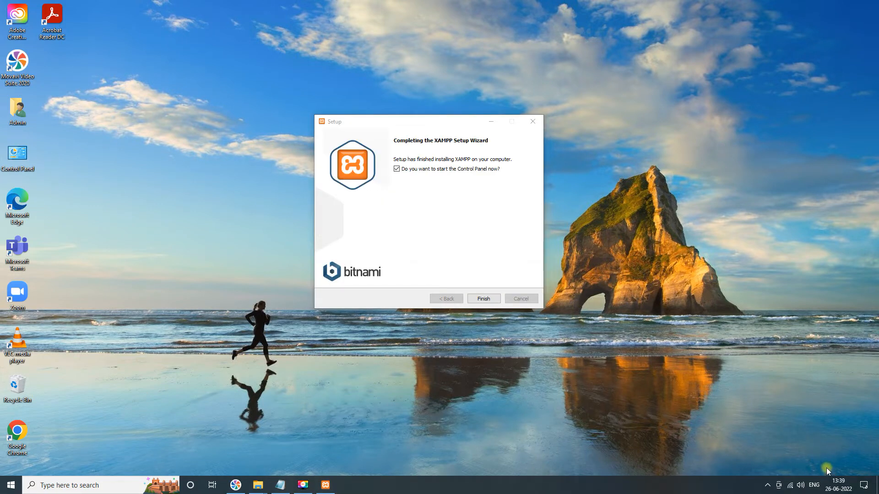
pyautogui.moveTo(398, 123); pyautogui.dragTo(394, 101)
pyautogui.click(480, 277)
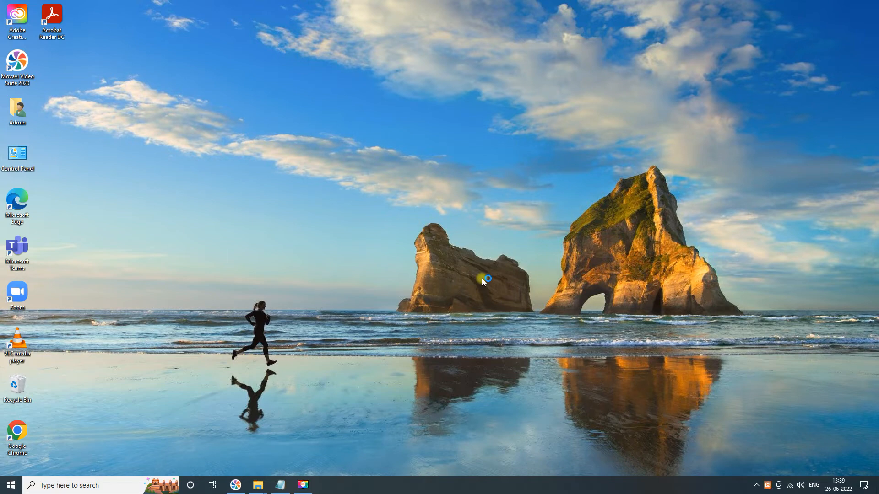
# - Start the Apache and MySQL modules in the XAMPP Control Panel
pyautogui.moveTo(215, 7); pyautogui.dragTo(522, 123)
pyautogui.moveTo(441, 124); pyautogui.dragTo(410, 125)
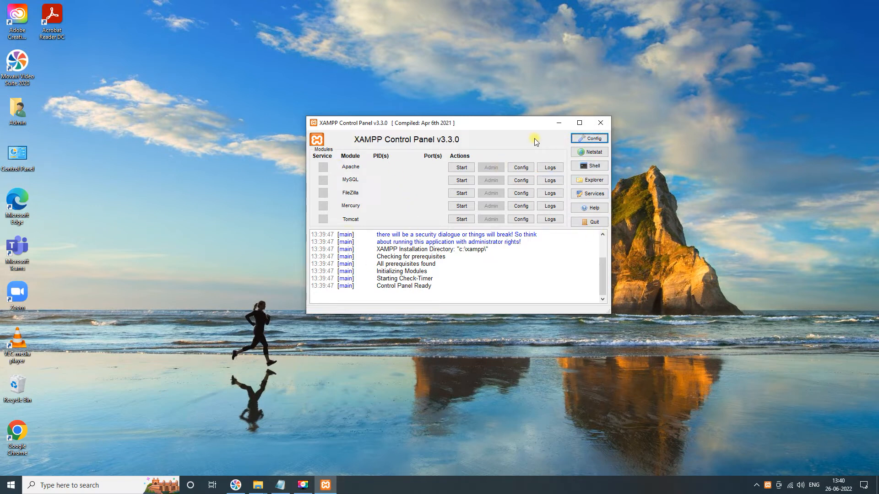
pyautogui.click(461, 168)
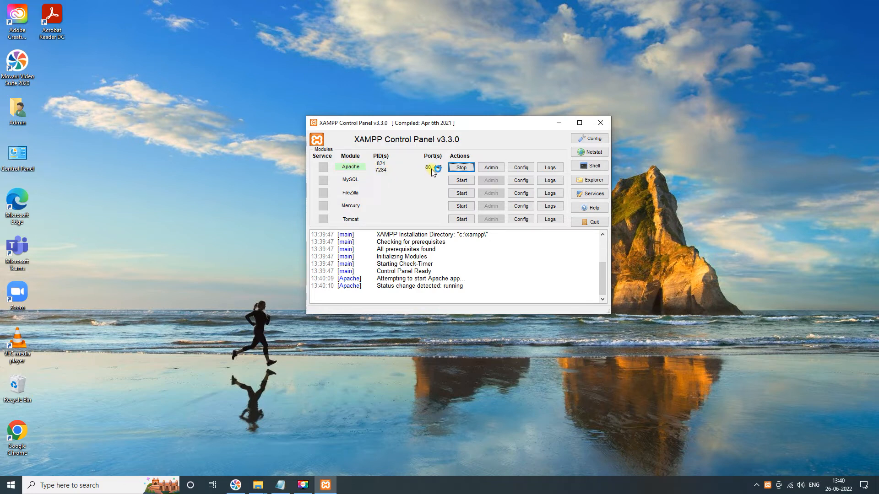
pyautogui.click(461, 181)
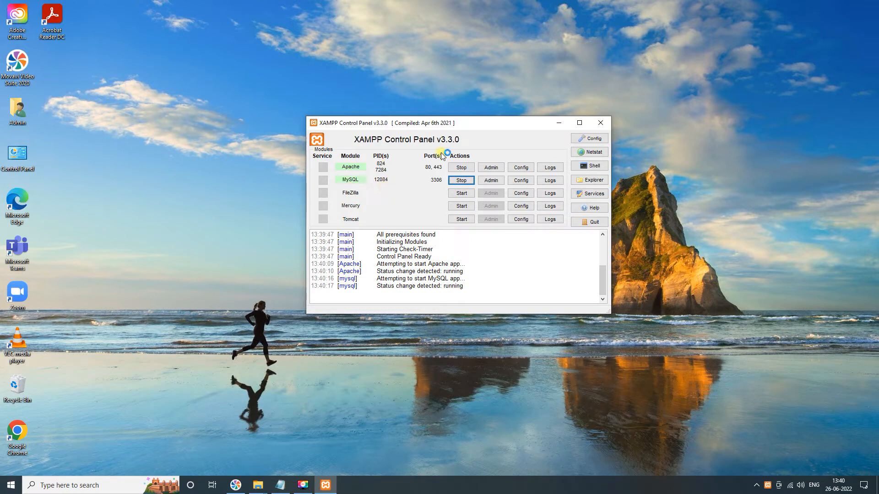
# - Open the Apache admin dashboard on localhost and browse its Applications, FAQs and HOW-TO Guides pages
pyautogui.click(496, 173)
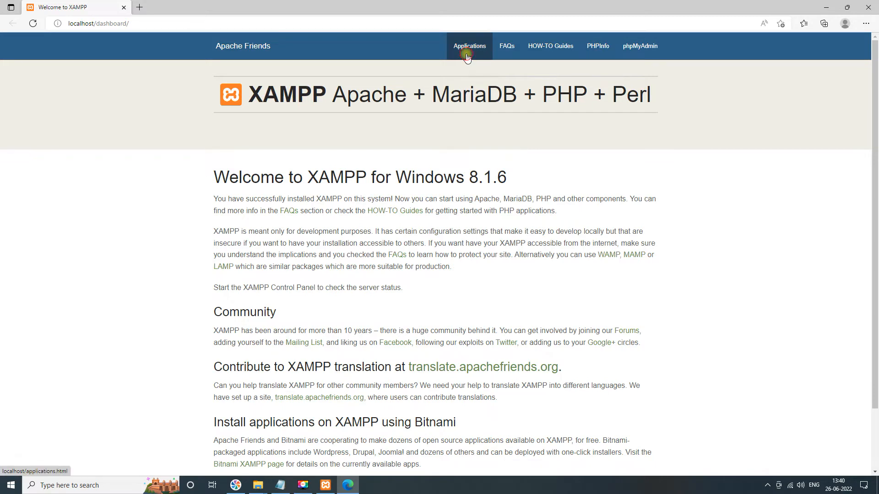
pyautogui.click(467, 58)
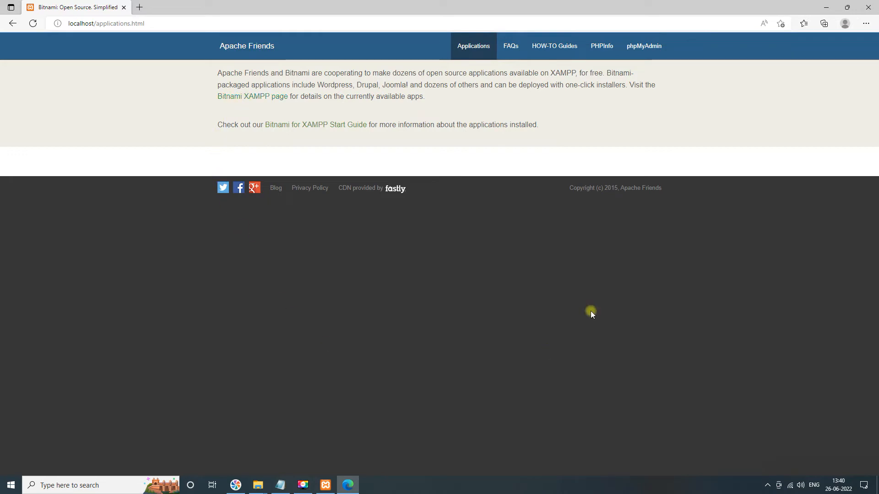
pyautogui.click(507, 50)
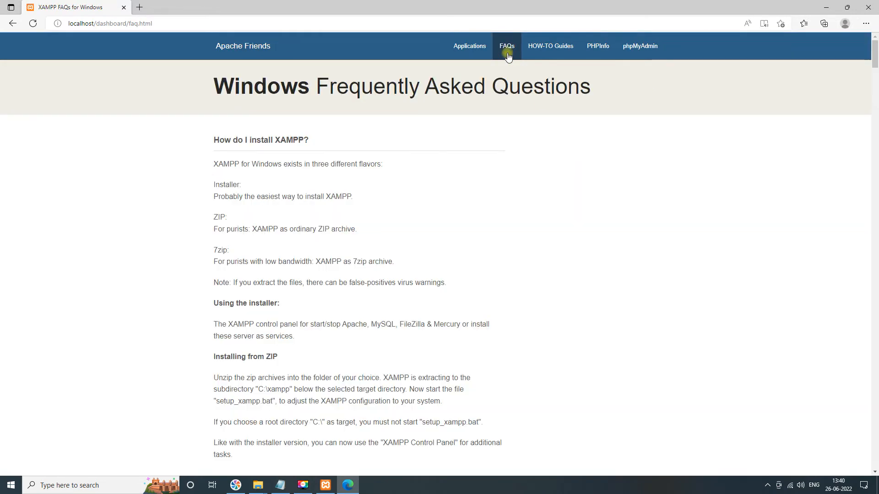
pyautogui.scroll(-3, 268, 232)
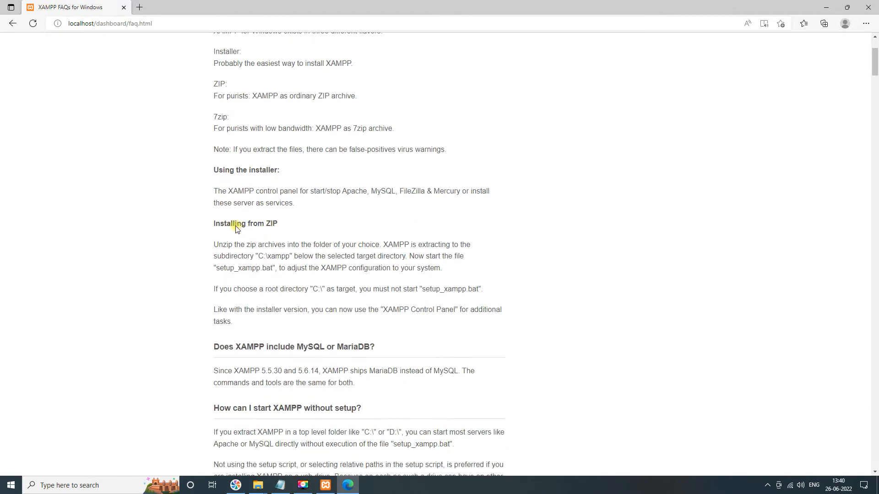
pyautogui.moveTo(219, 348); pyautogui.dragTo(351, 347)
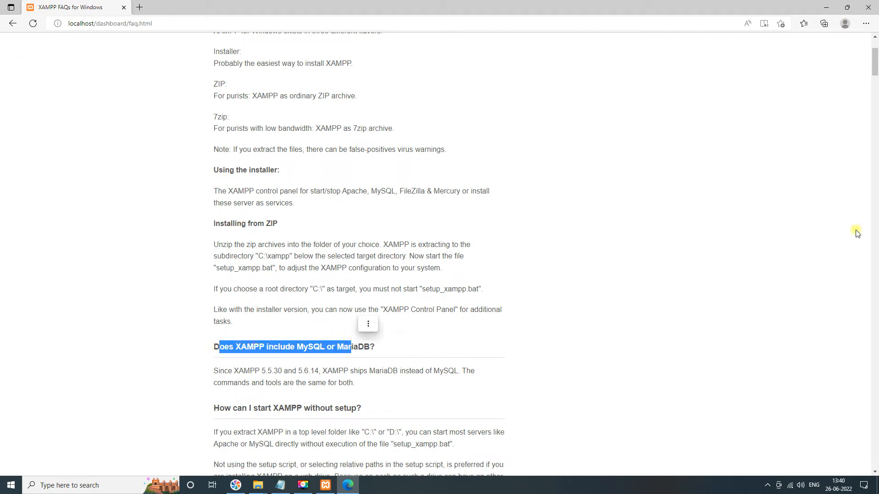
pyautogui.moveTo(876, 68); pyautogui.dragTo(876, 56)
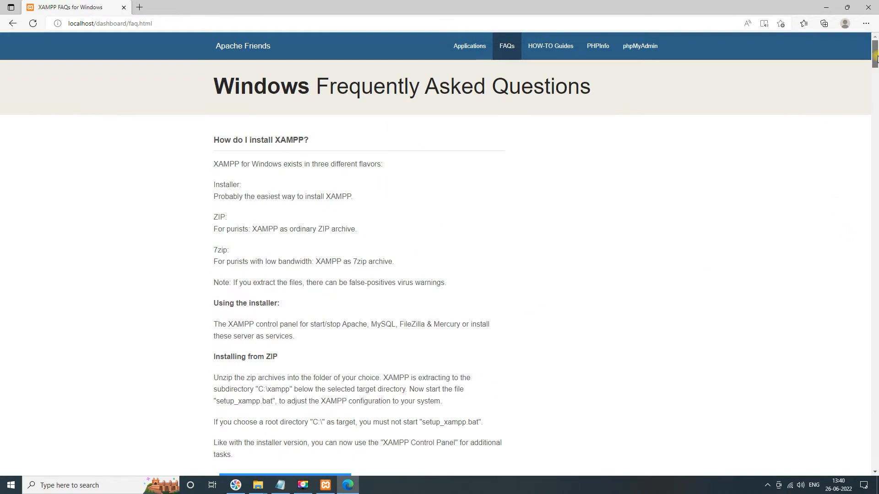
pyautogui.click(552, 51)
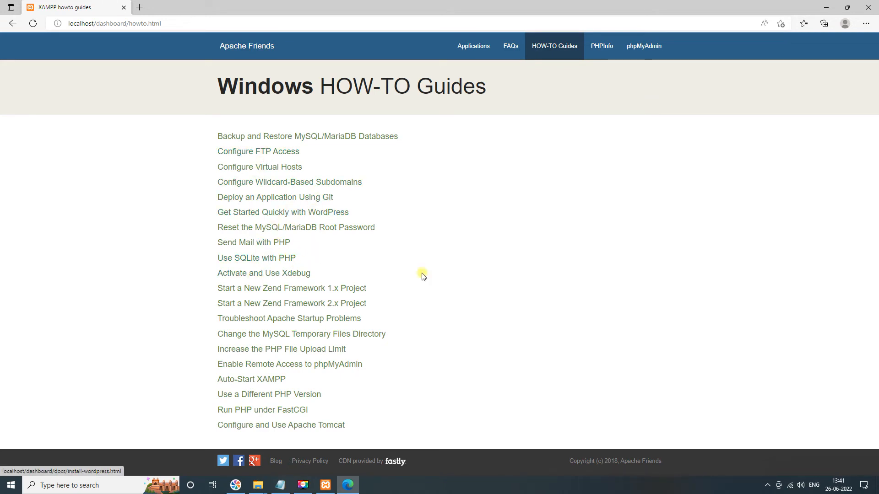
# - Open the PHPInfo page and review the PHP version and configuration details
pyautogui.click(601, 50)
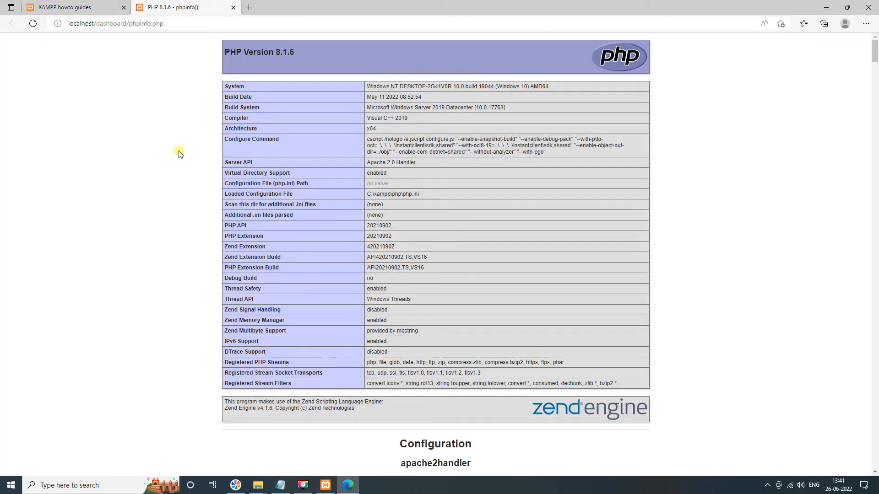
pyautogui.moveTo(226, 54); pyautogui.dragTo(296, 47)
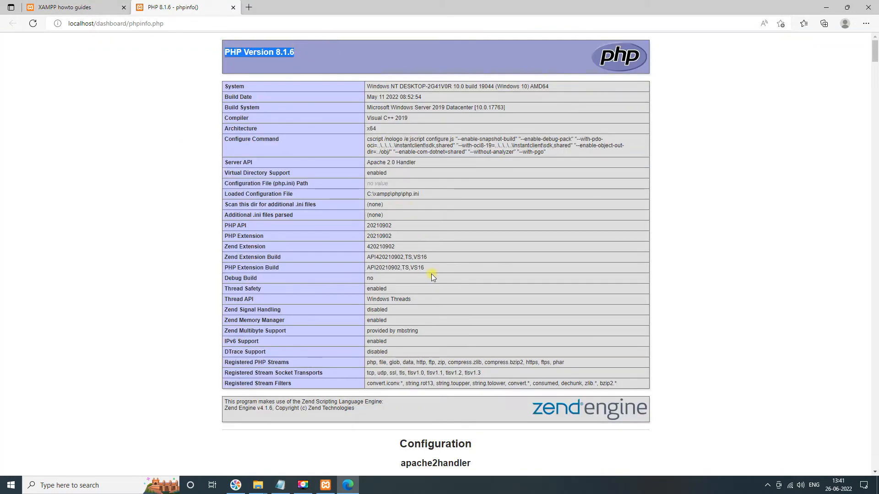
pyautogui.moveTo(228, 87); pyautogui.dragTo(629, 408)
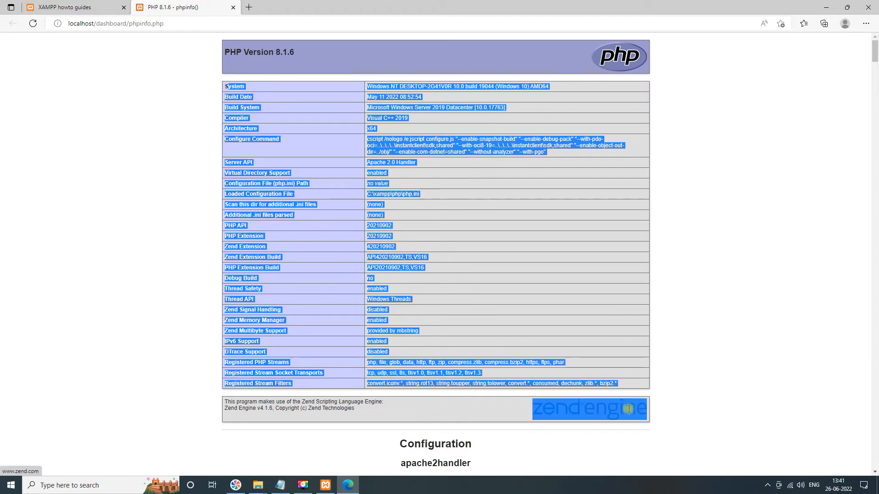
pyautogui.click(233, 7)
# - Open phpMyAdmin from the dashboard and view its SQL and Status pages
pyautogui.click(654, 51)
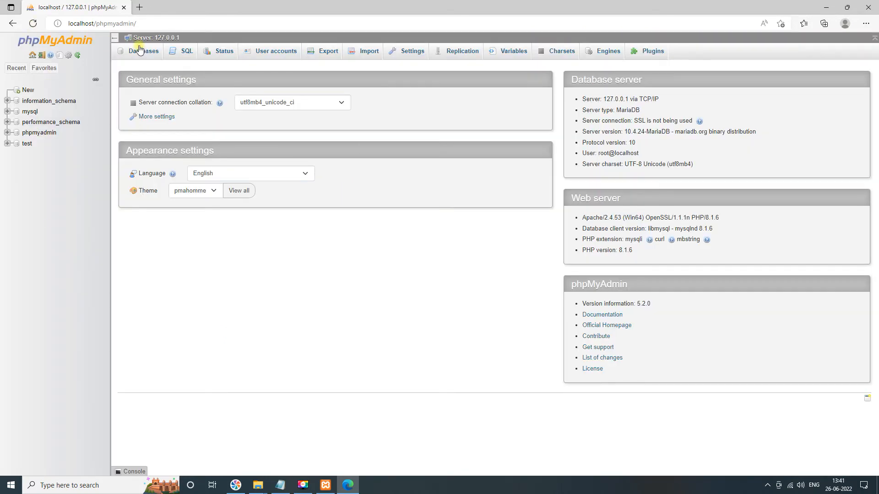
pyautogui.click(140, 50)
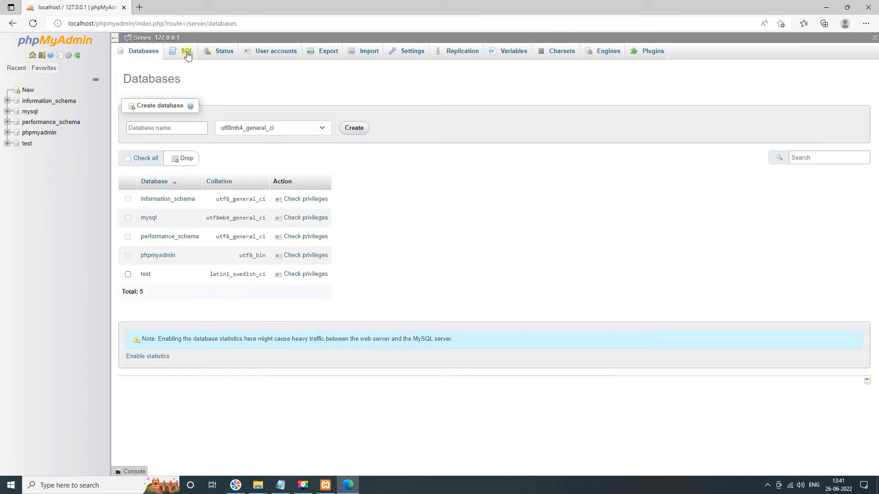
pyautogui.click(187, 54)
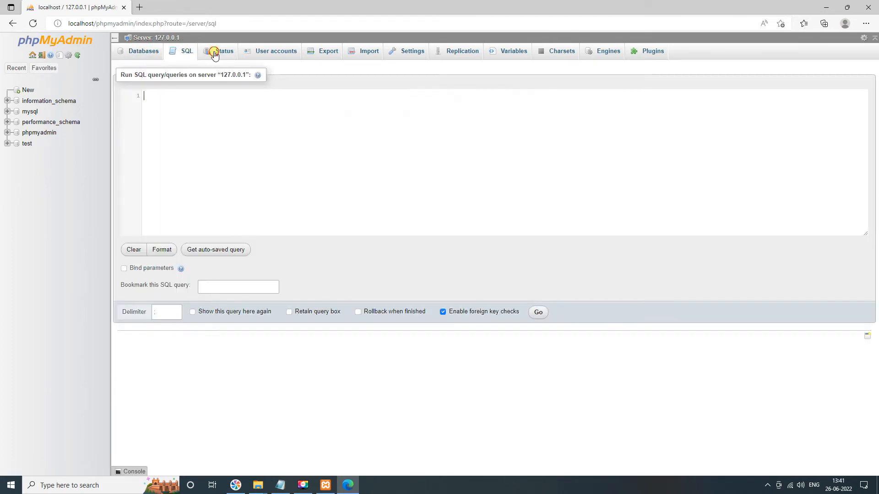
pyautogui.click(215, 53)
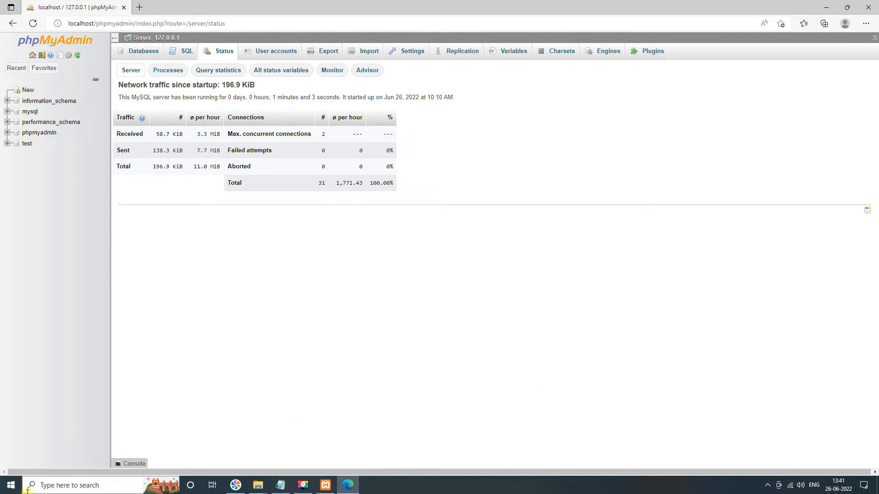
# - Search the web for sample php file in a new browser tab
pyautogui.click(106, 485)
pyautogui.click(356, 486)
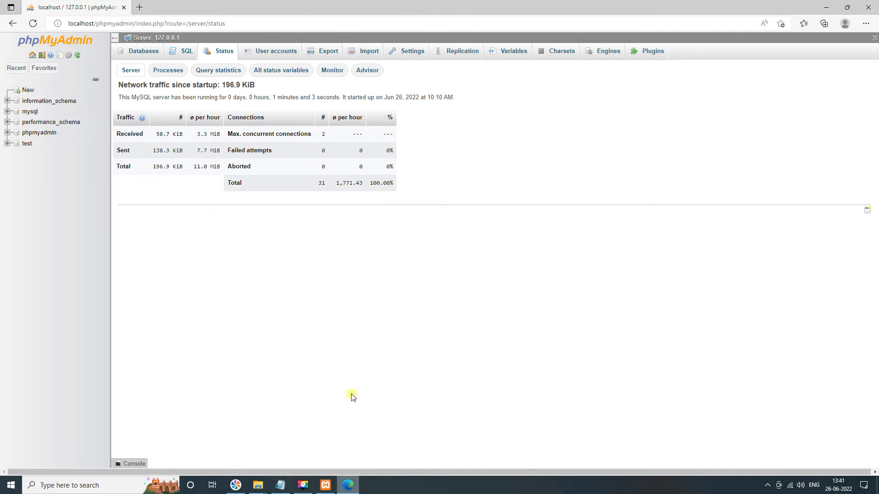
pyautogui.click(349, 487)
pyautogui.click(348, 485)
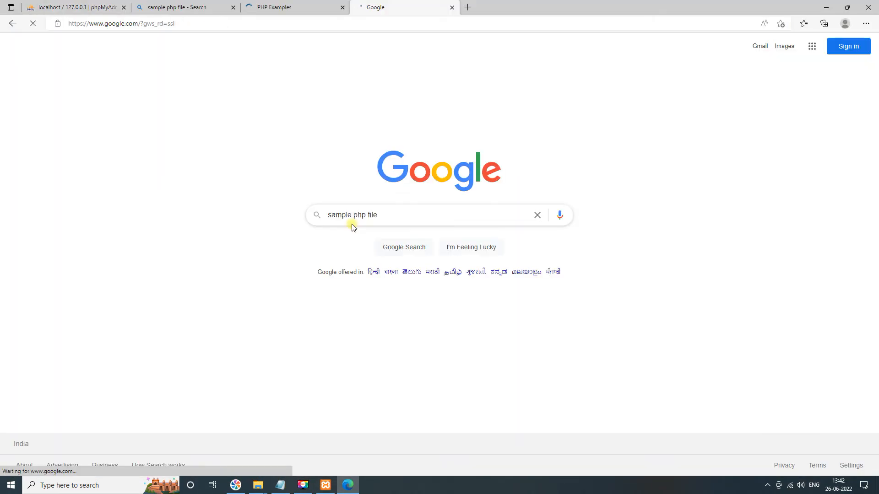
pyautogui.press('Return')
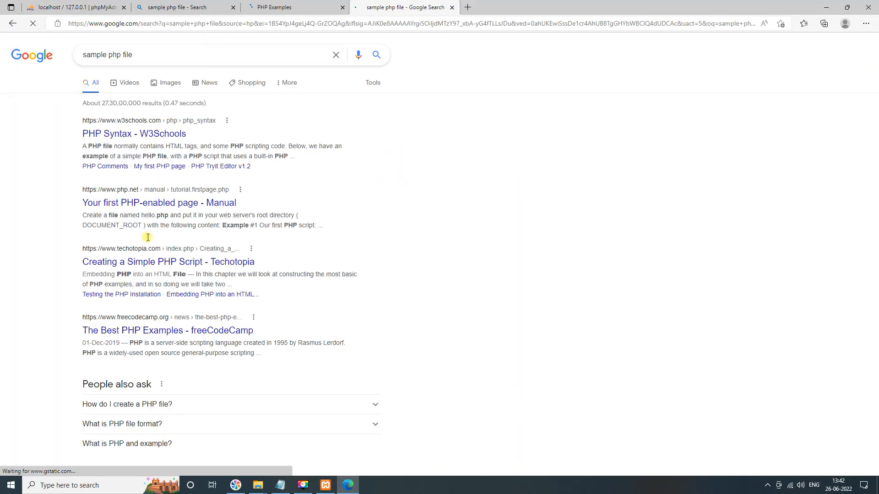
# - Open the W3Schools PHP Syntax result and select its example PHP code for copying
pyautogui.click(145, 134)
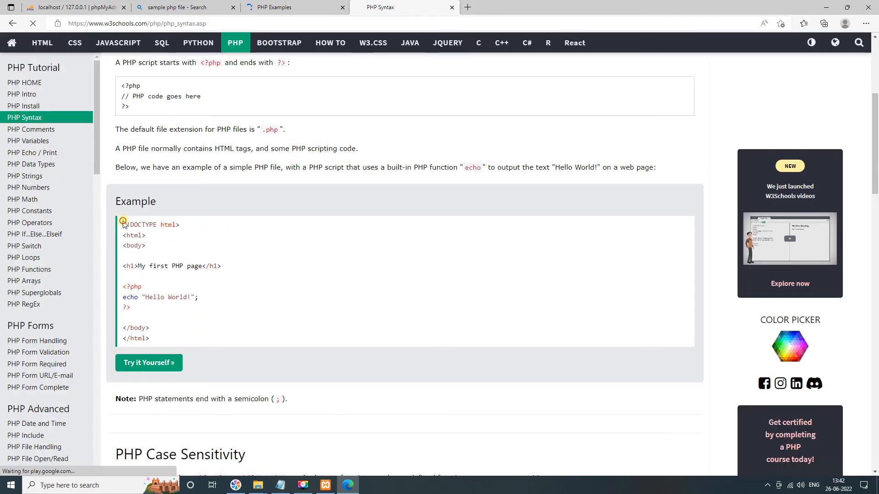
pyautogui.tripleClick(123, 223)
pyautogui.hotkey('ctrl', 'c')
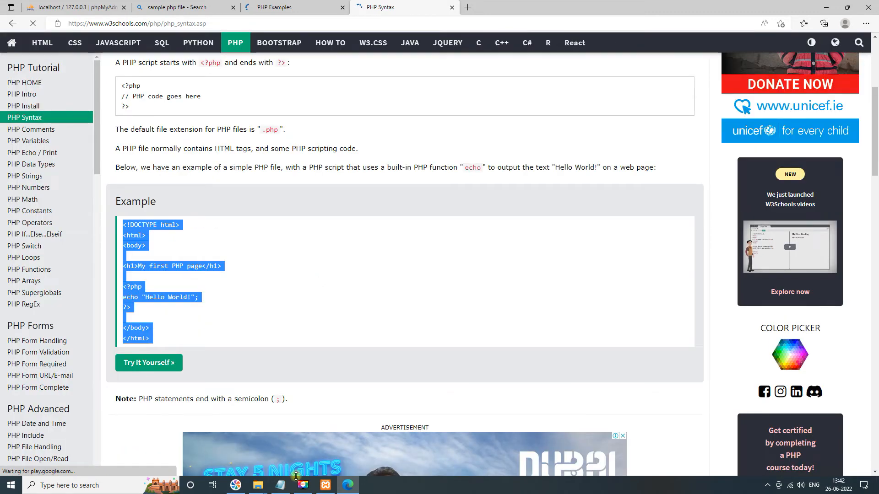
# - Paste the copied example code into the hello-world.html Notepad document, replacing its content
pyautogui.click(280, 486)
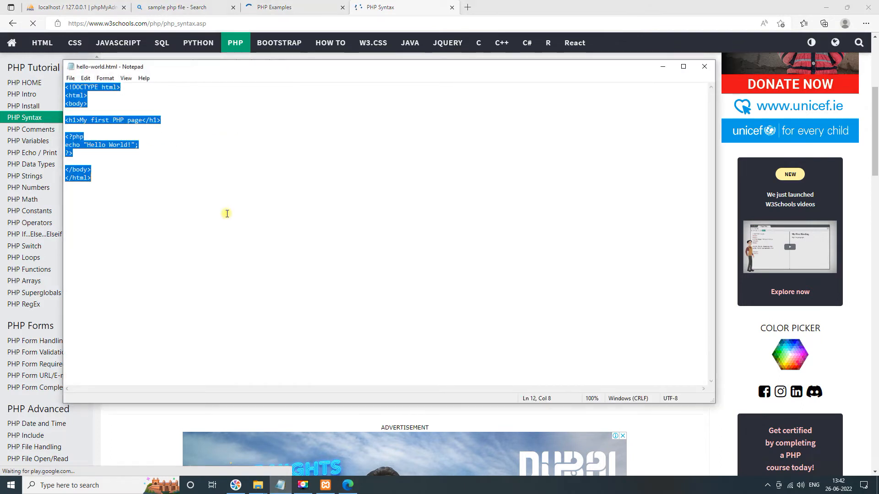
pyautogui.hotkey('ctrl', 'v')
pyautogui.click(71, 79)
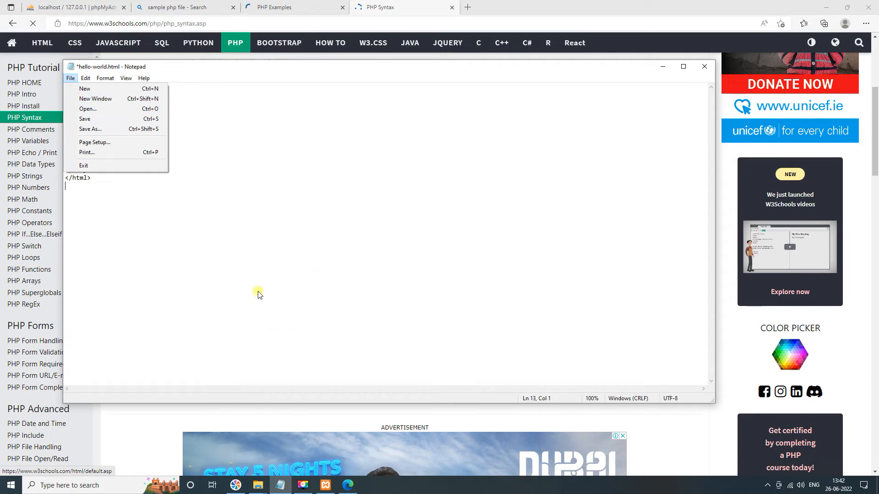
# - Create a new folder named myphp inside C:\xampp\htdocs and open it
pyautogui.click(258, 486)
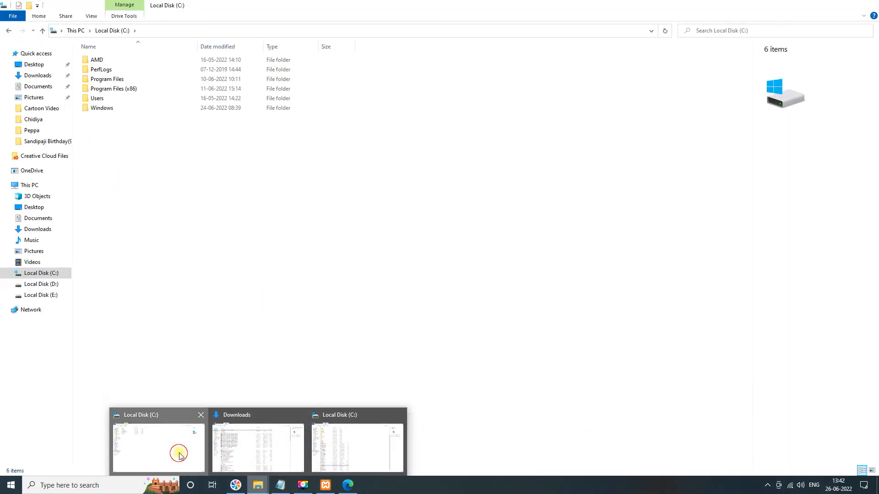
pyautogui.click(177, 454)
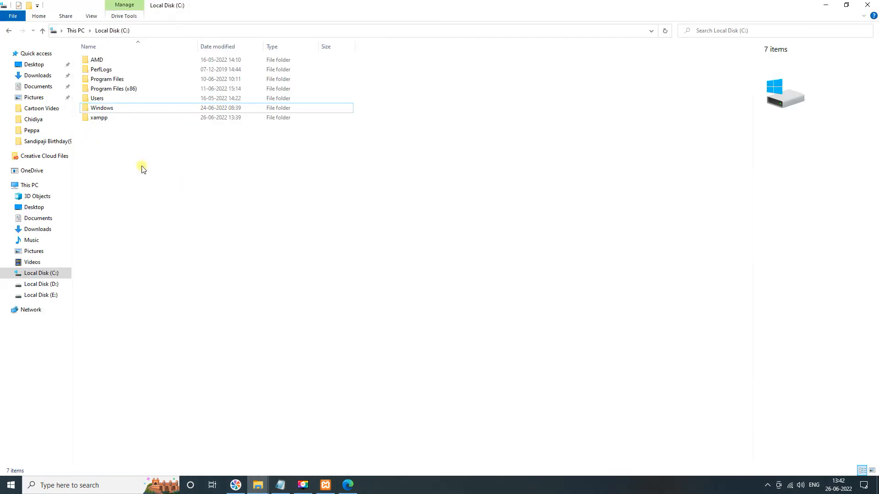
pyautogui.doubleClick(104, 119)
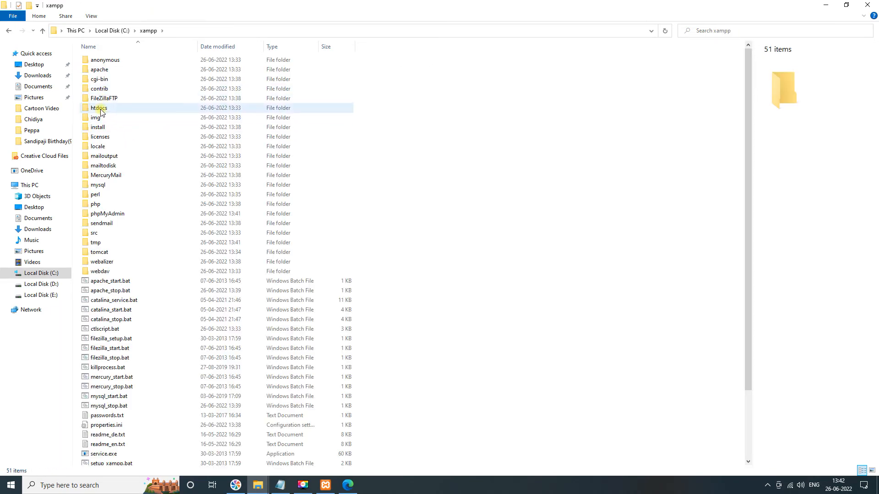
pyautogui.doubleClick(101, 110)
pyautogui.rightClick(135, 174)
pyautogui.moveTo(178, 297)
pyautogui.click(281, 299)
pyautogui.write('myphp')
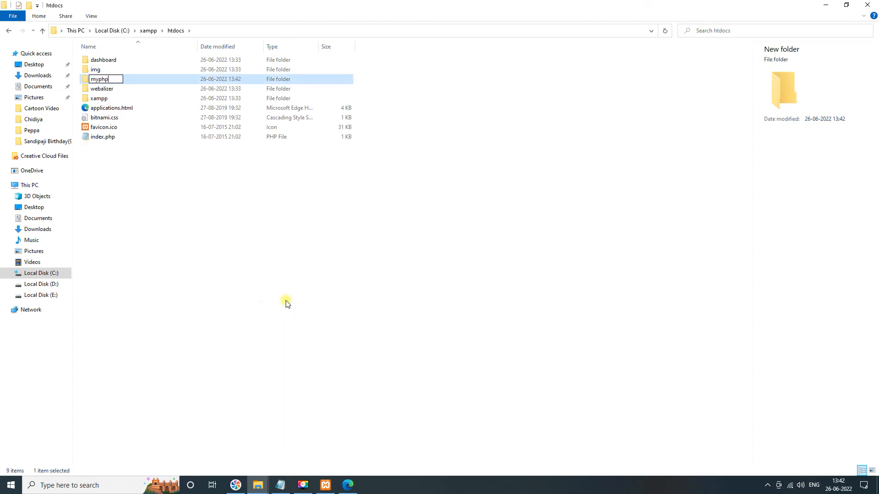
pyautogui.press('Return')
pyautogui.press('Return')
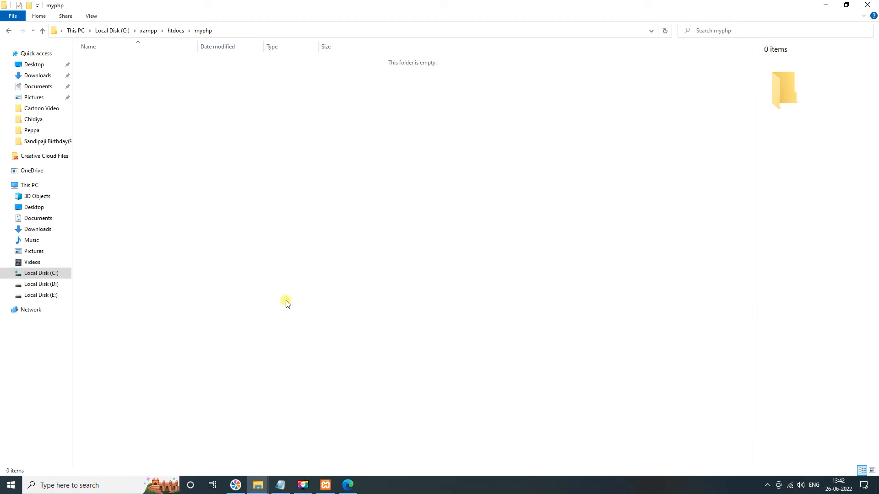
# - Save the Notepad document as hello-world.php in C:\xampp\htdocs\myphp with the file type set to All Files
pyautogui.click(224, 32)
pyautogui.hotkey('ctrl', 'c')
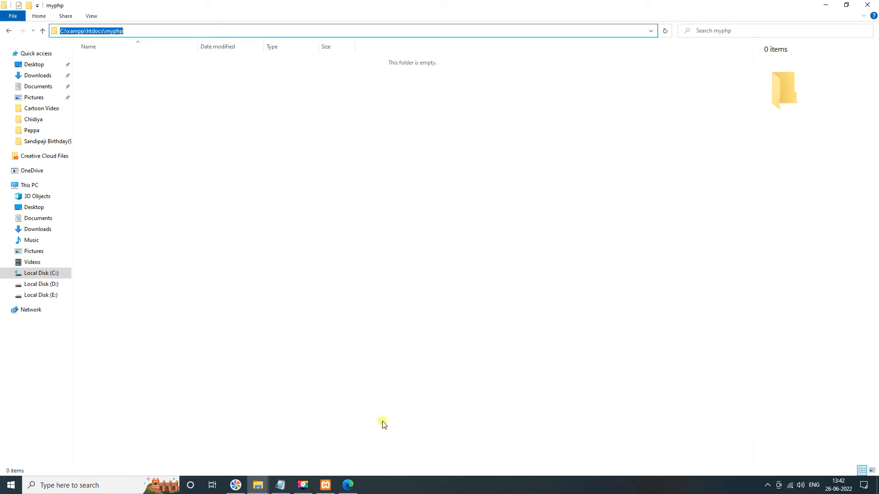
pyautogui.click(280, 485)
pyautogui.click(71, 79)
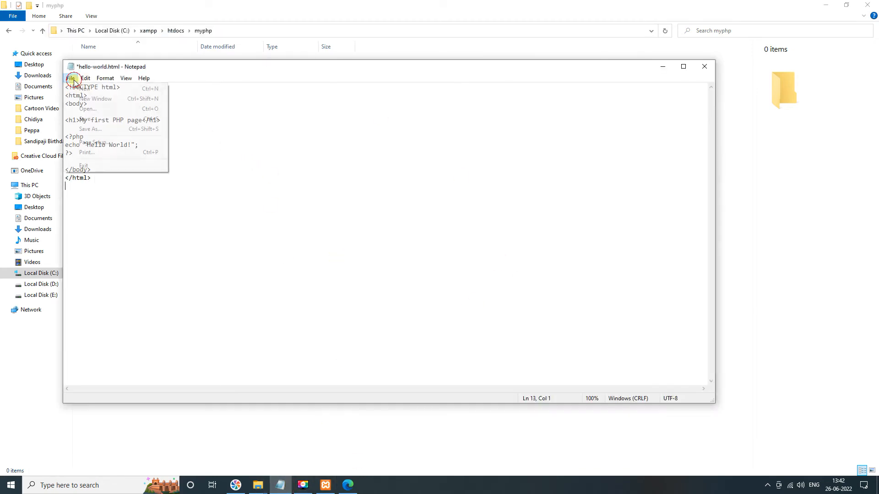
pyautogui.click(92, 129)
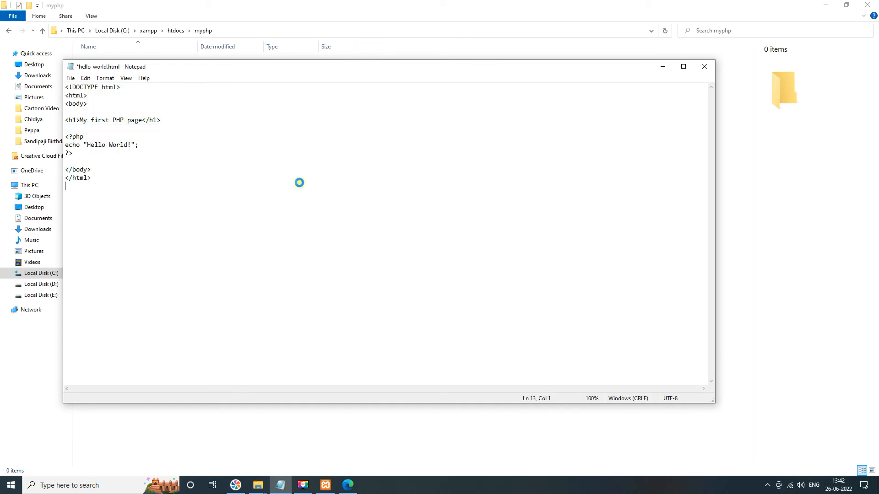
pyautogui.hotkey('ctrl', 'v')
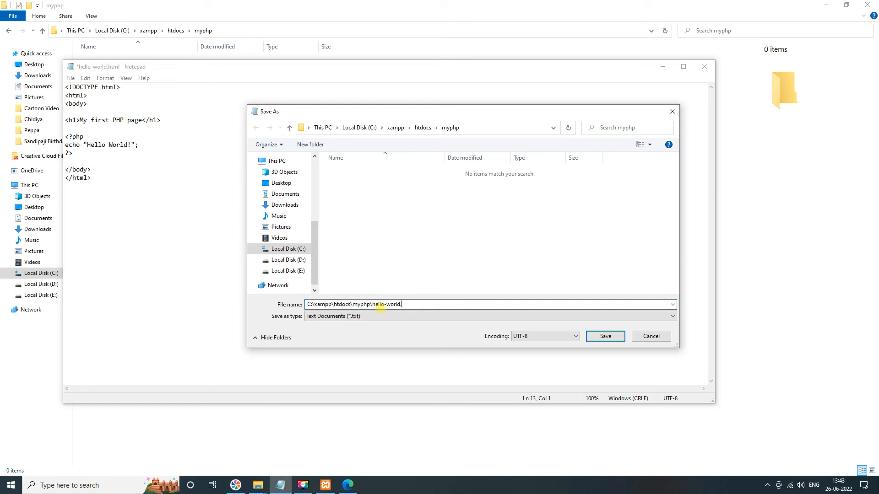
pyautogui.click(396, 320)
pyautogui.click(338, 329)
pyautogui.click(607, 339)
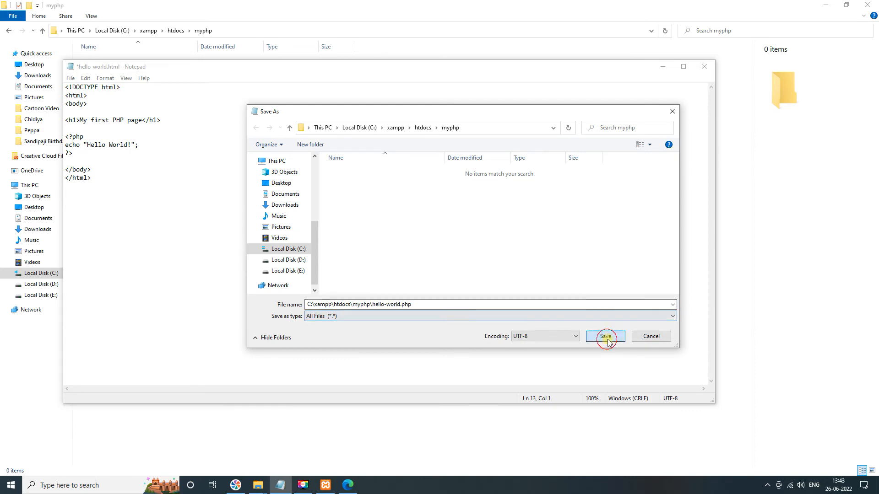
# - Open localhost/myphp/hello-world.php in a new browser tab to run the PHP file
pyautogui.click(348, 486)
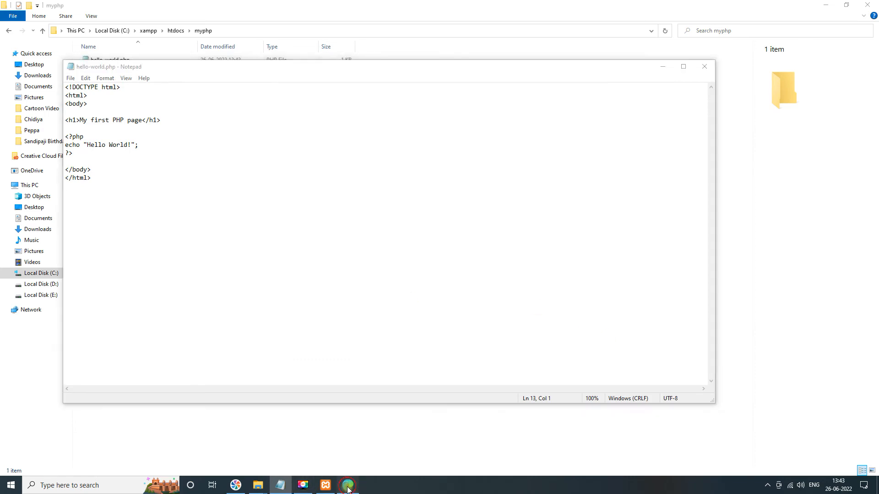
pyautogui.click(102, 8)
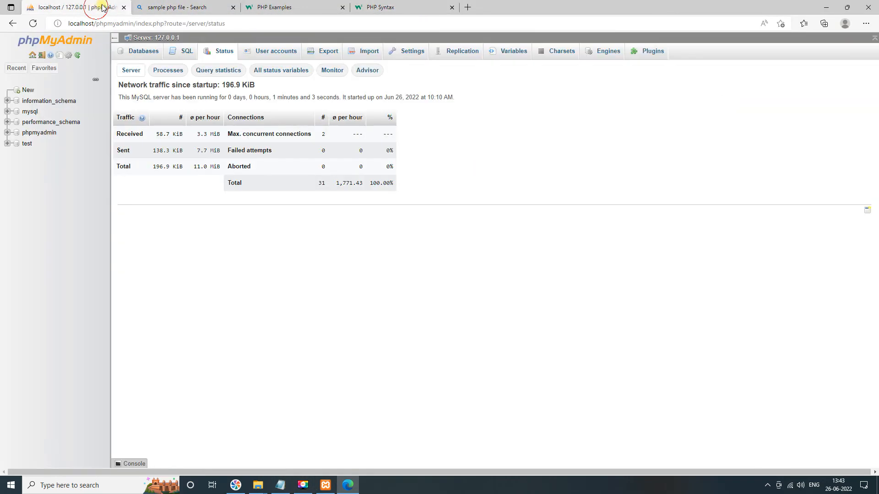
pyautogui.moveTo(97, 24); pyautogui.dragTo(21, 28)
pyautogui.hotkey('ctrl', 'c')
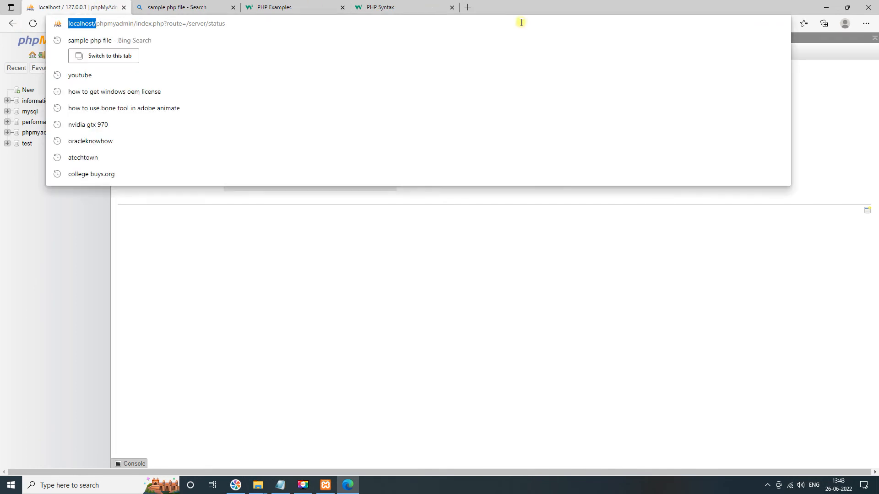
pyautogui.click(469, 9)
pyautogui.hotkey('ctrl', 'v')
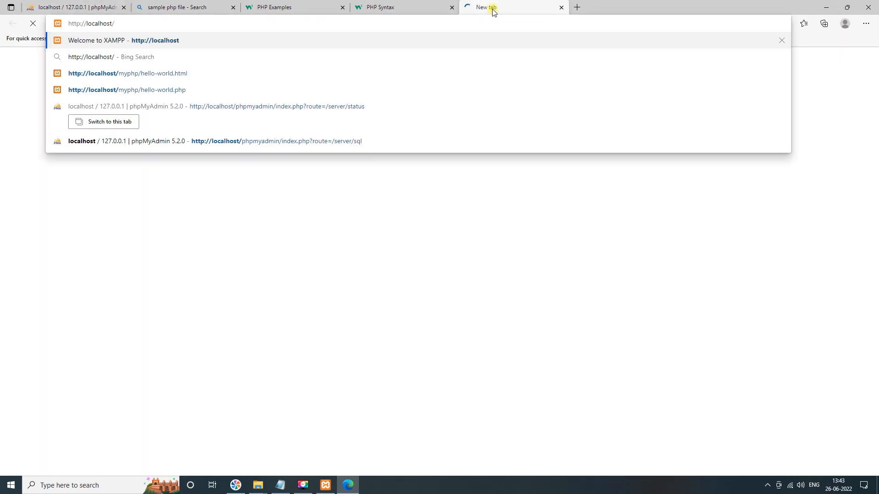
pyautogui.write('my')
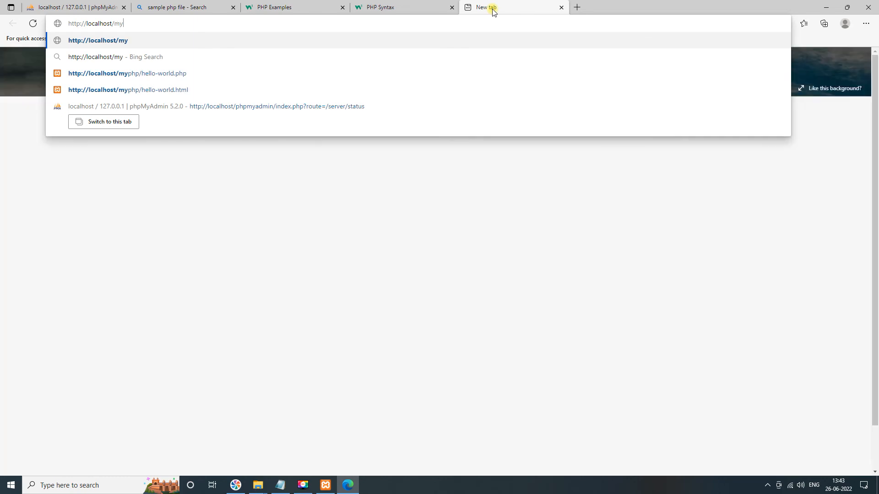
pyautogui.press('Down')
pyautogui.press('Down')
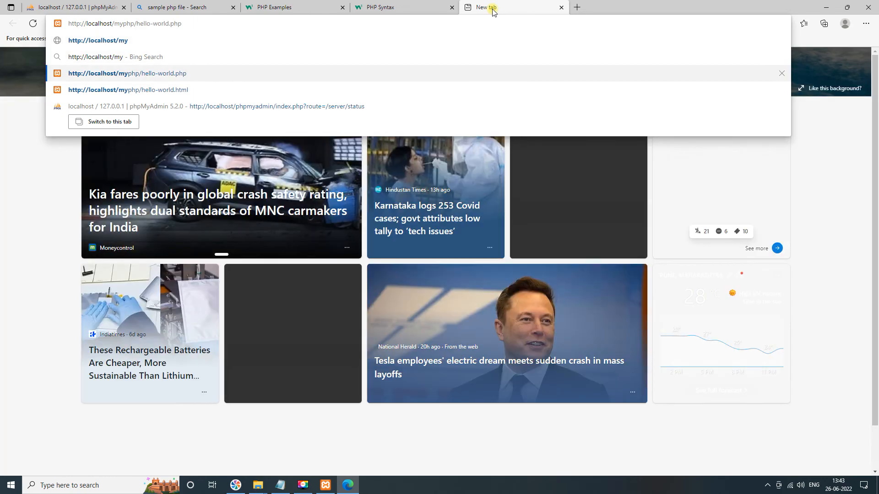
pyautogui.press('Return')
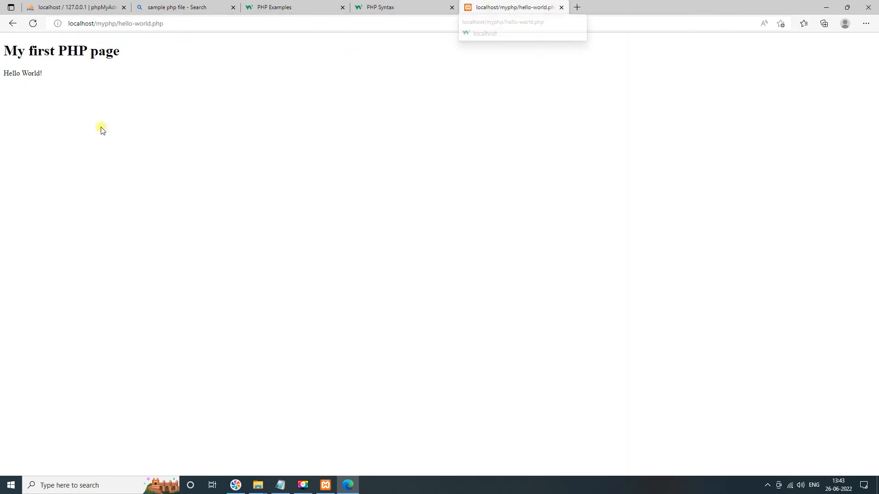
# - Highlight the rendered page output and minimize the browser window
pyautogui.moveTo(64, 92); pyautogui.dragTo(3, 53)
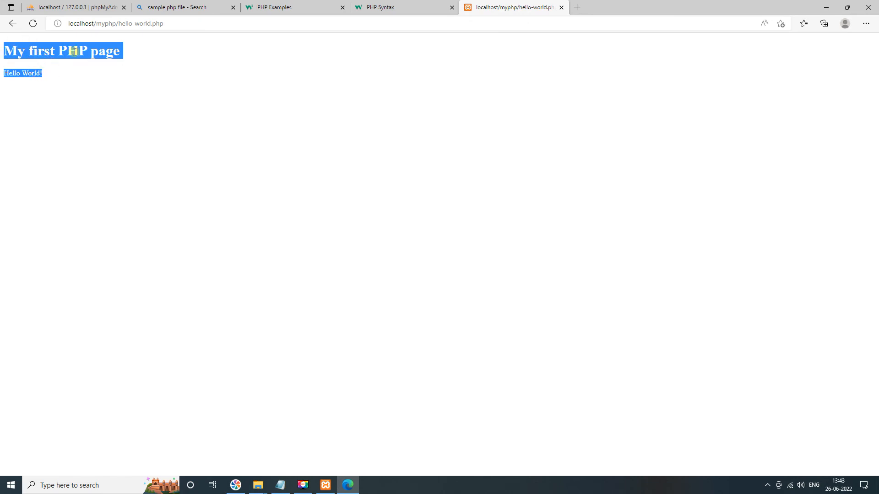
pyautogui.click(828, 8)
pyautogui.click(828, 8)
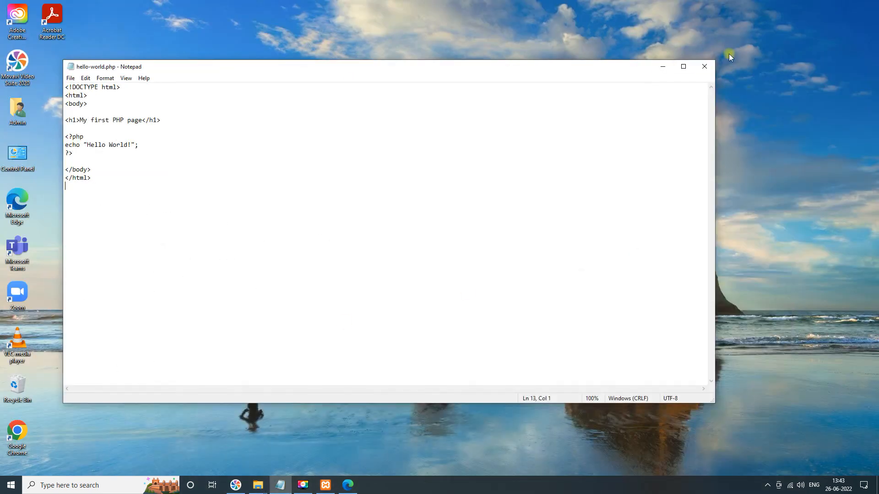
# - Minimize Notepad and stop the Apache and MySQL modules in the XAMPP Control Panel
pyautogui.click(662, 66)
pyautogui.click(461, 167)
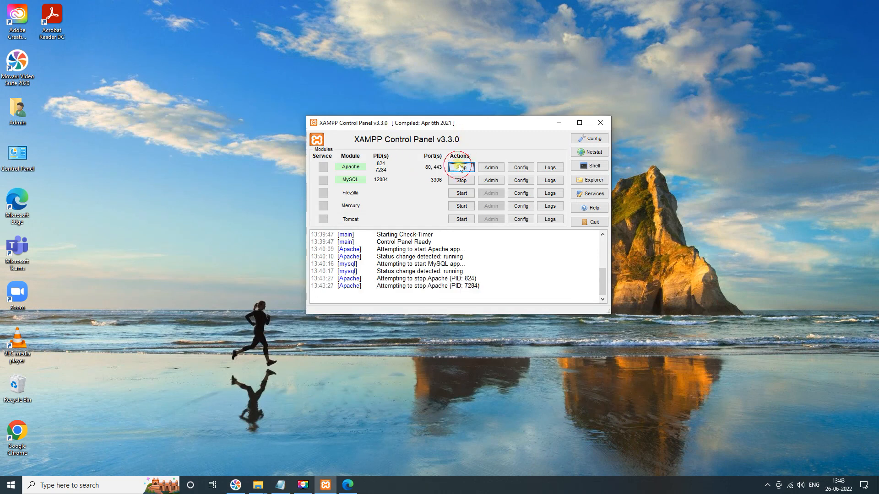
pyautogui.click(461, 181)
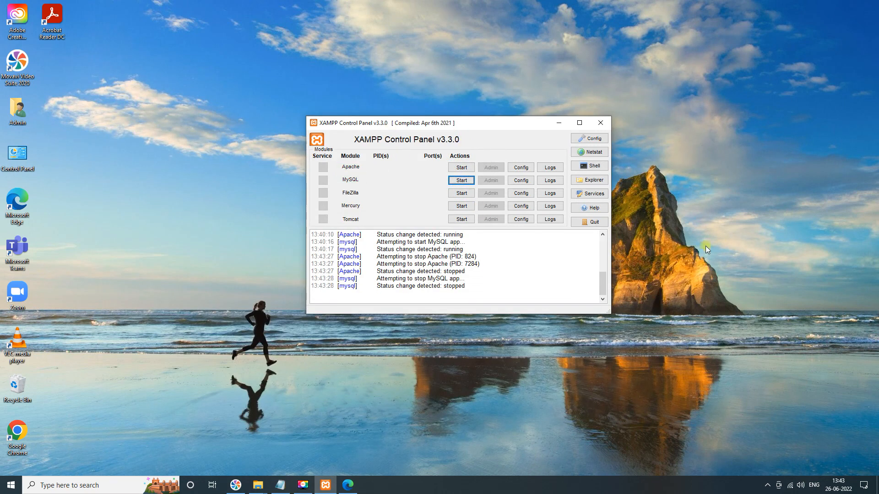